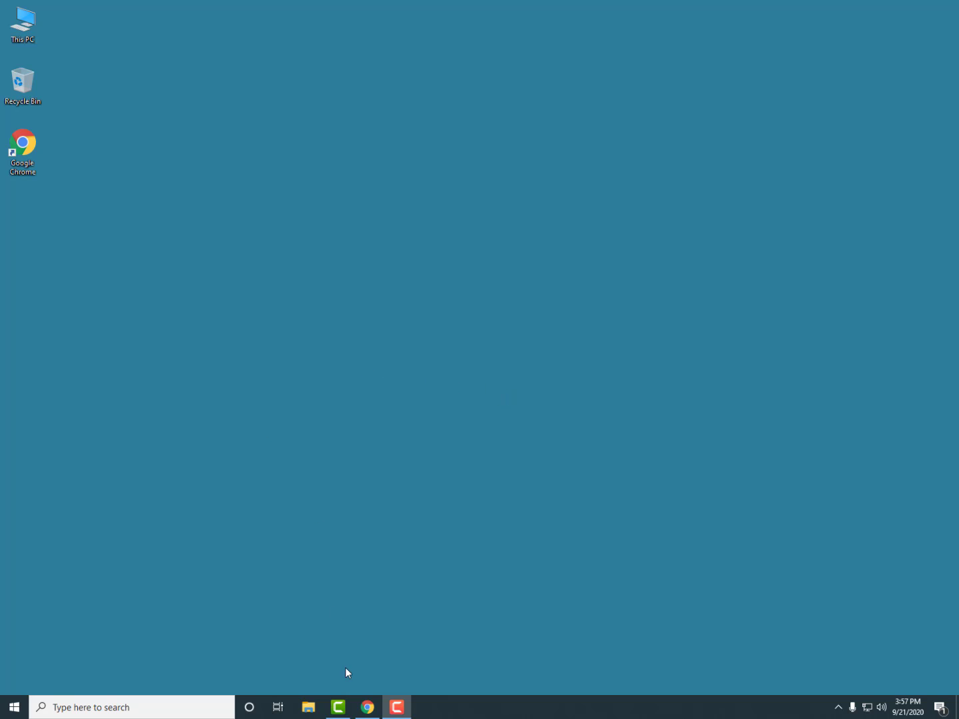
# - Switch to Google Chrome and search the web for "virtual box"
pyautogui.click(363, 706)
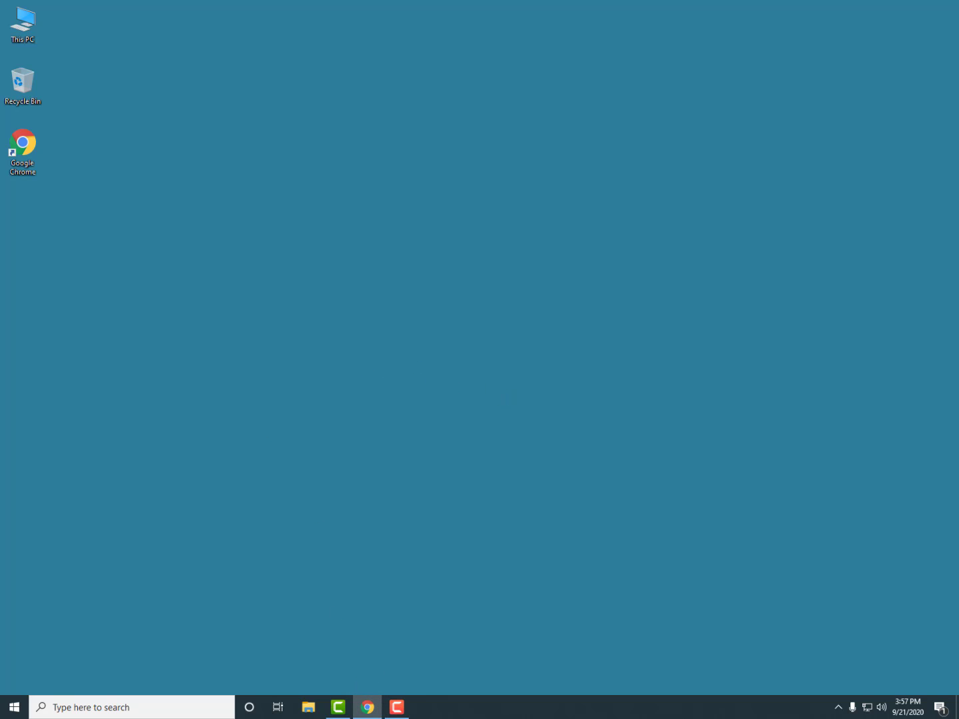
pyautogui.moveTo(958, 83); pyautogui.dragTo(451, 86)
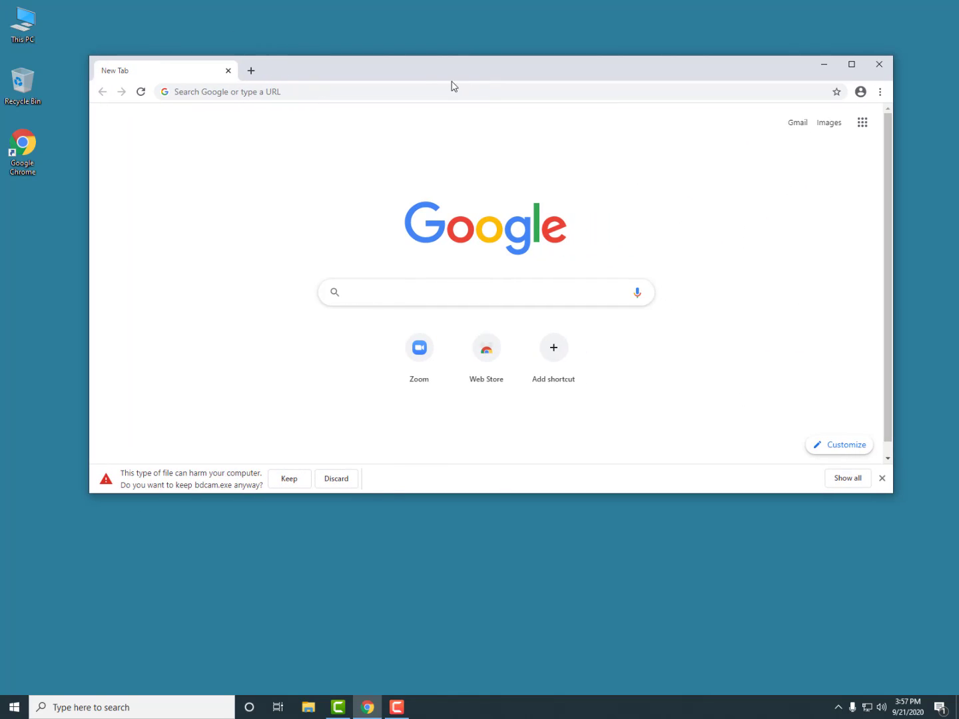
pyautogui.click(429, 89)
pyautogui.write('vir')
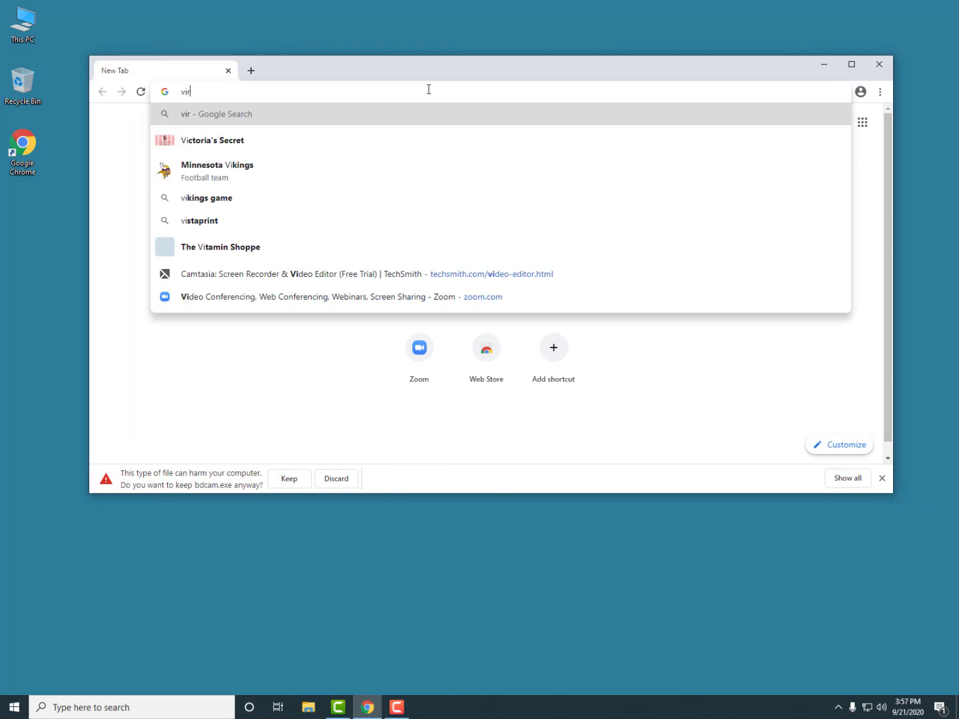
pyautogui.write('tual v')
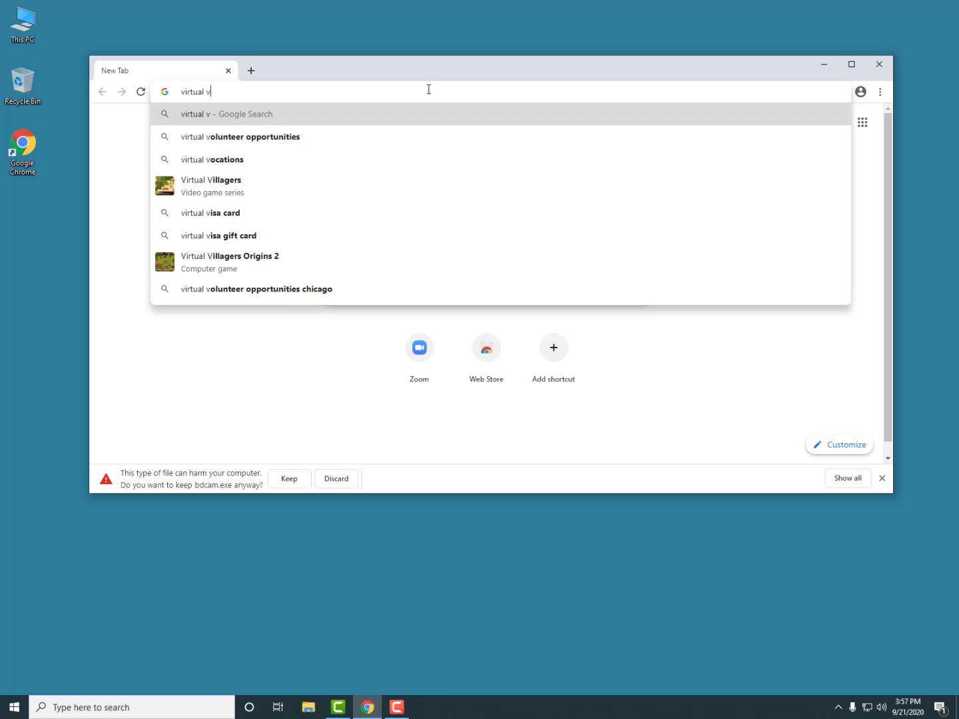
pyautogui.press('BackSpace')
pyautogui.write('box')
pyautogui.press('Return')
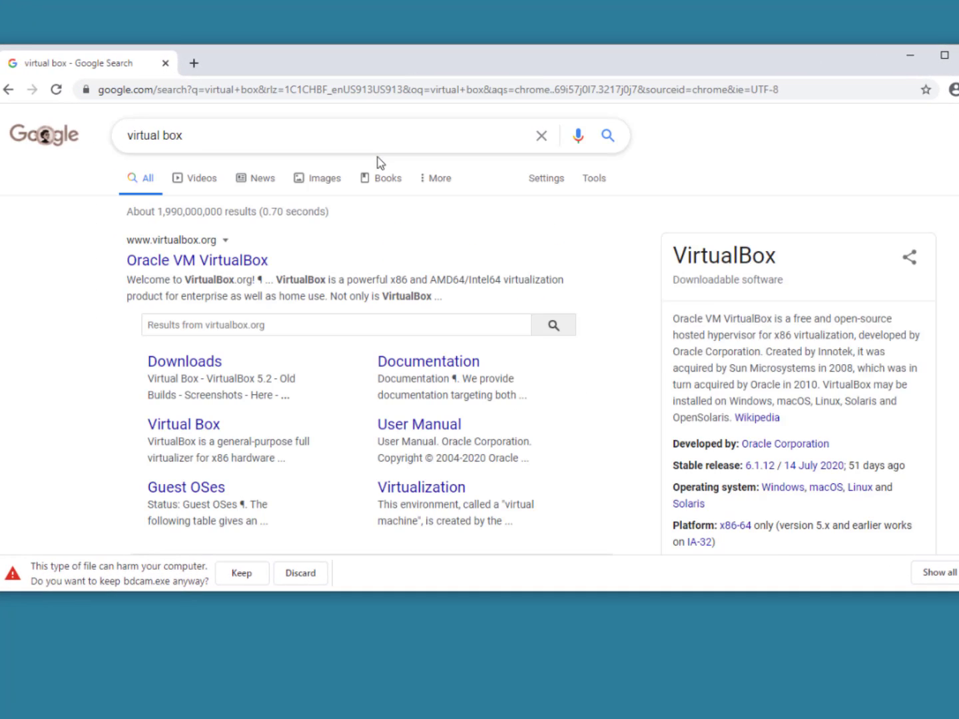
# - Open the VirtualBox Downloads page from the search results and download the VirtualBox 6.1.14 package for Windows hosts
pyautogui.scroll(-1, 426, 504)
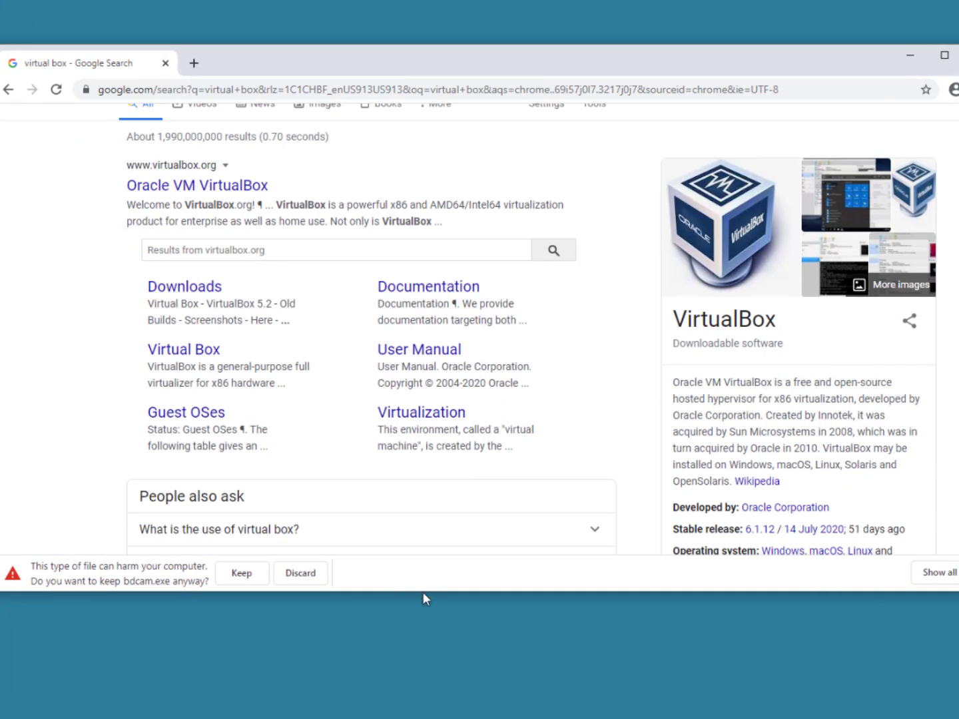
pyautogui.moveTo(423, 592); pyautogui.dragTo(419, 718)
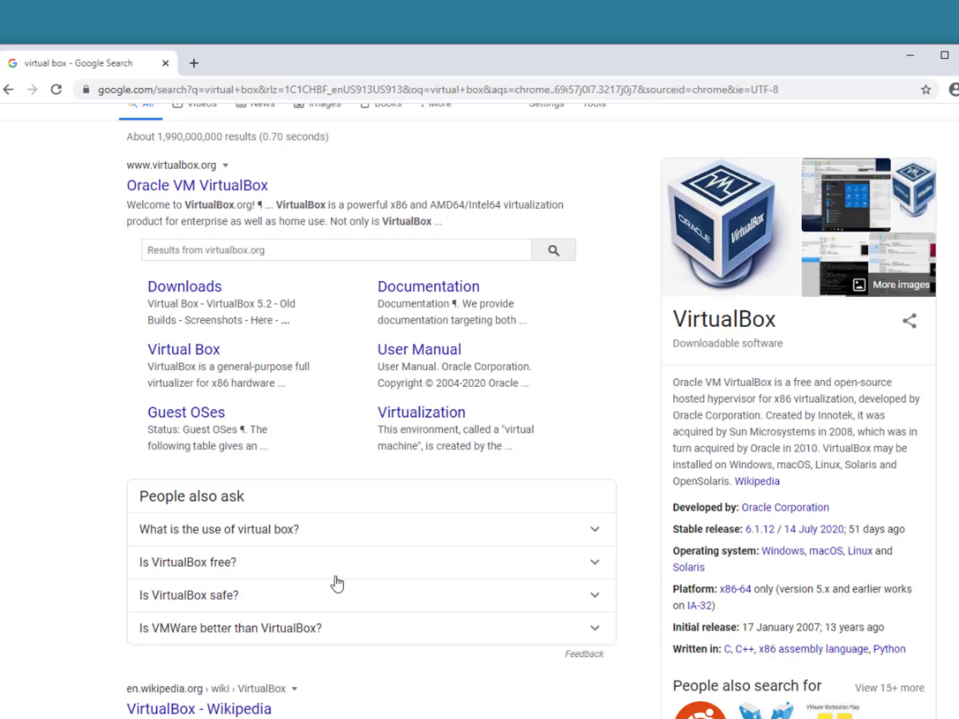
pyautogui.click(203, 296)
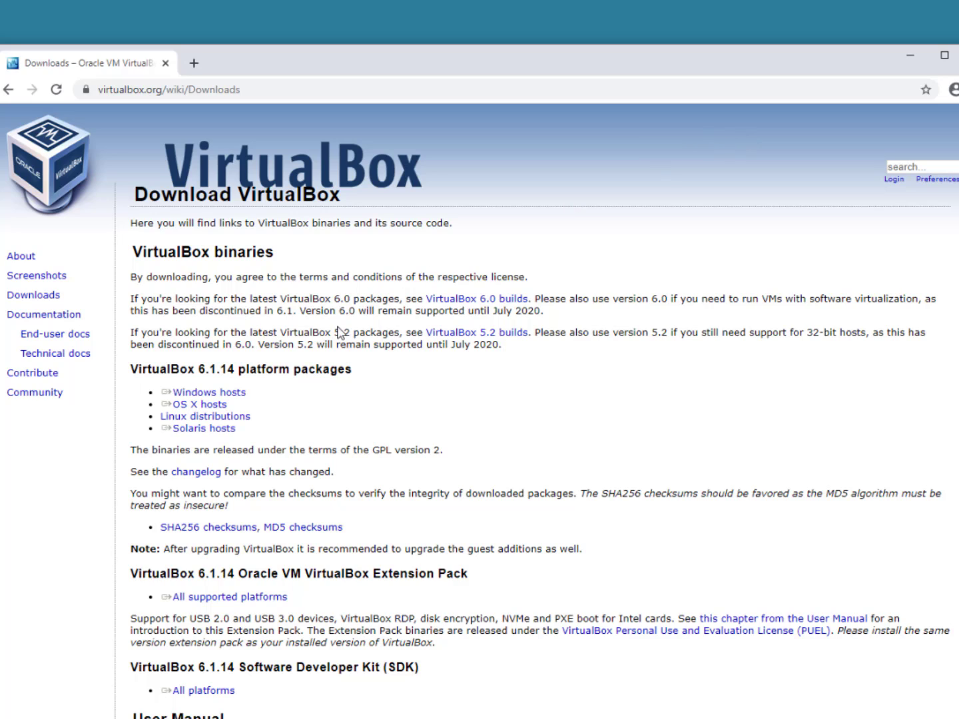
pyautogui.moveTo(171, 388); pyautogui.dragTo(211, 398)
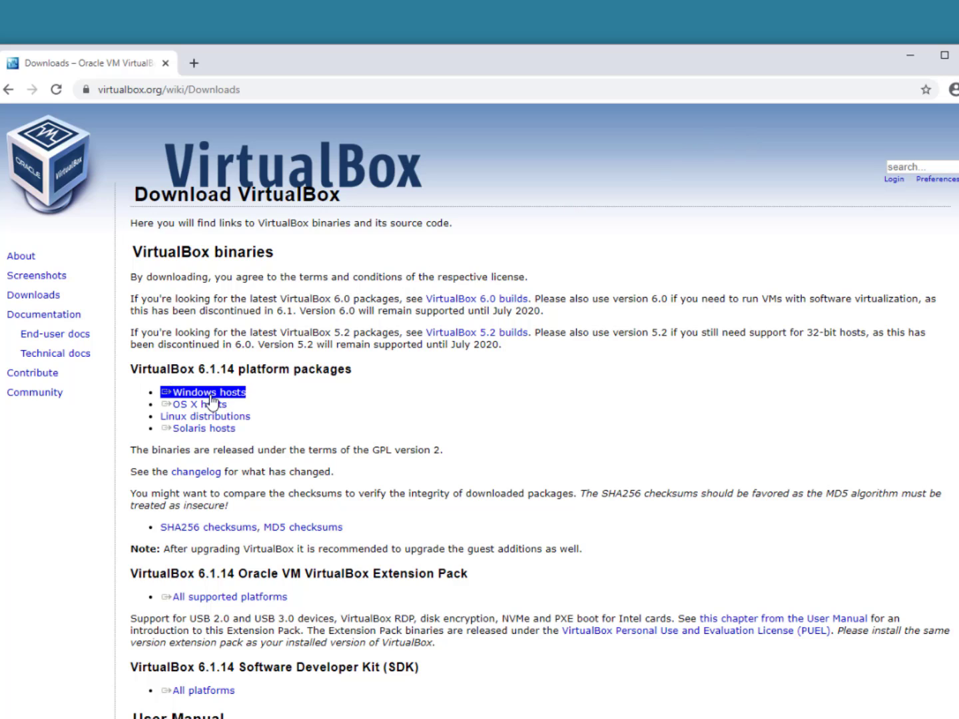
pyautogui.click(210, 396)
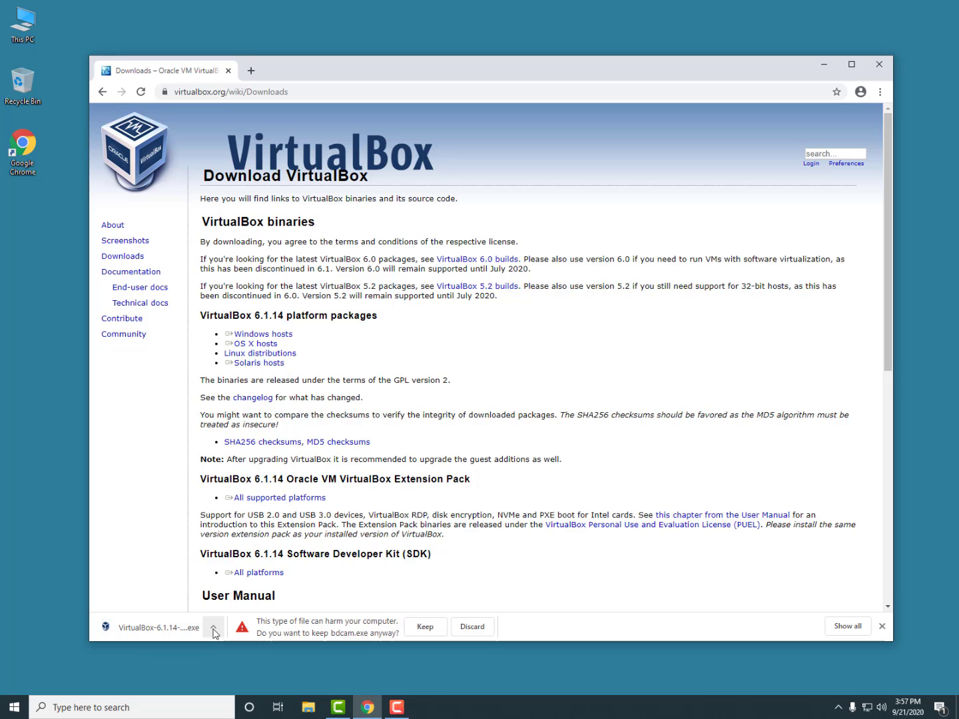
# - Show the downloaded VirtualBox installer in its folder and run VirtualBox-6.1.14-140239-Win
pyautogui.click(213, 629)
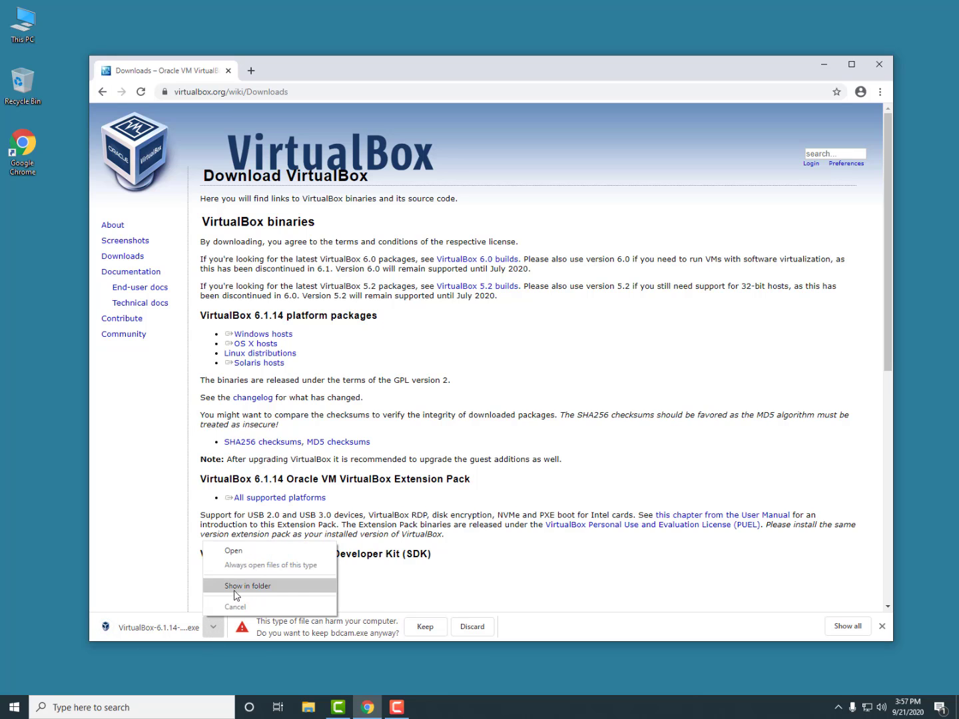
pyautogui.click(234, 592)
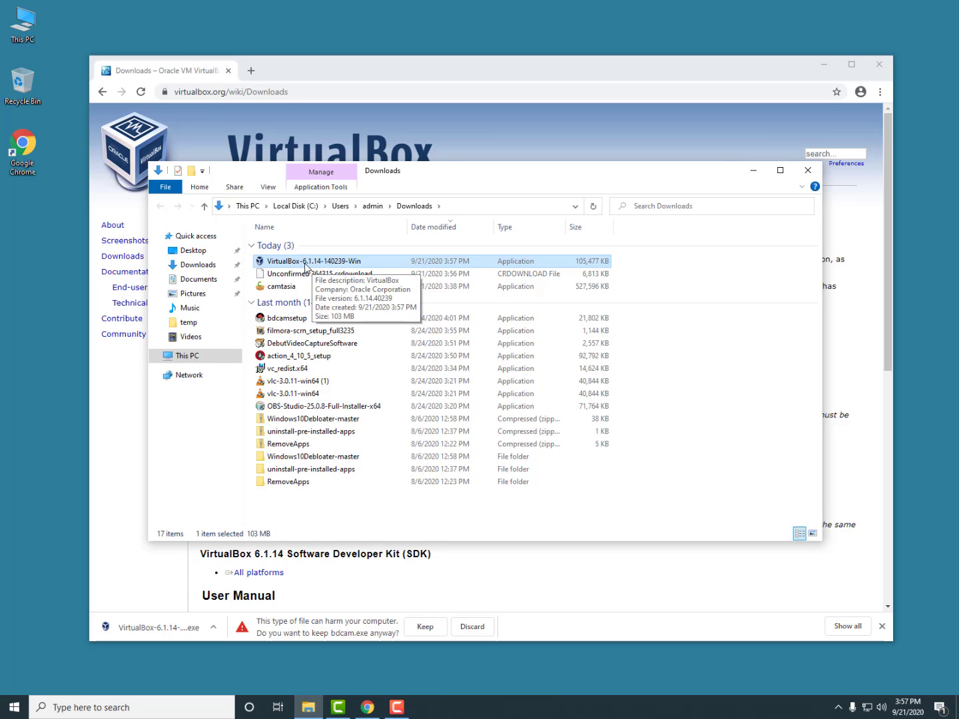
pyautogui.doubleClick(305, 264)
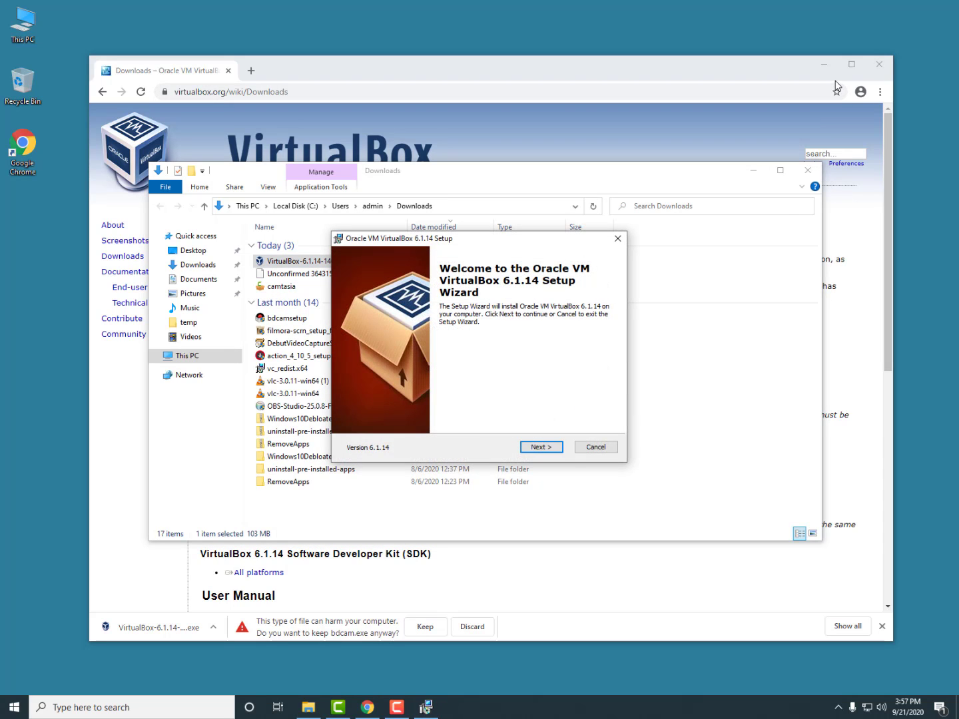
# - Minimize the browser and Downloads folder windows, and advance the VirtualBox setup wizard to the Custom Setup feature tree
pyautogui.click(838, 75)
pyautogui.click(823, 64)
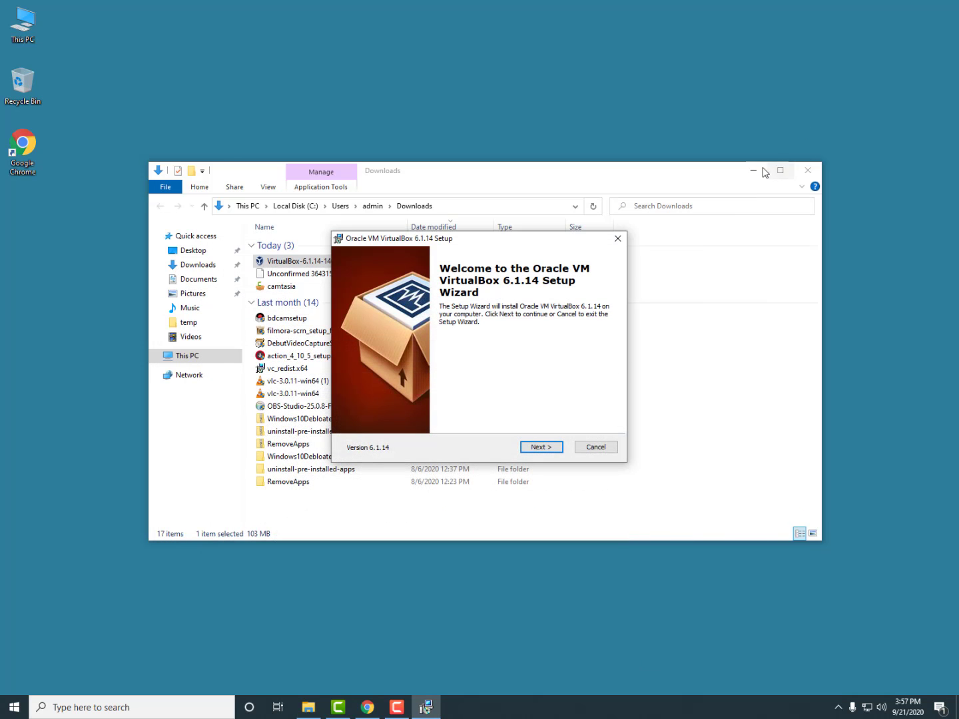
pyautogui.click(753, 171)
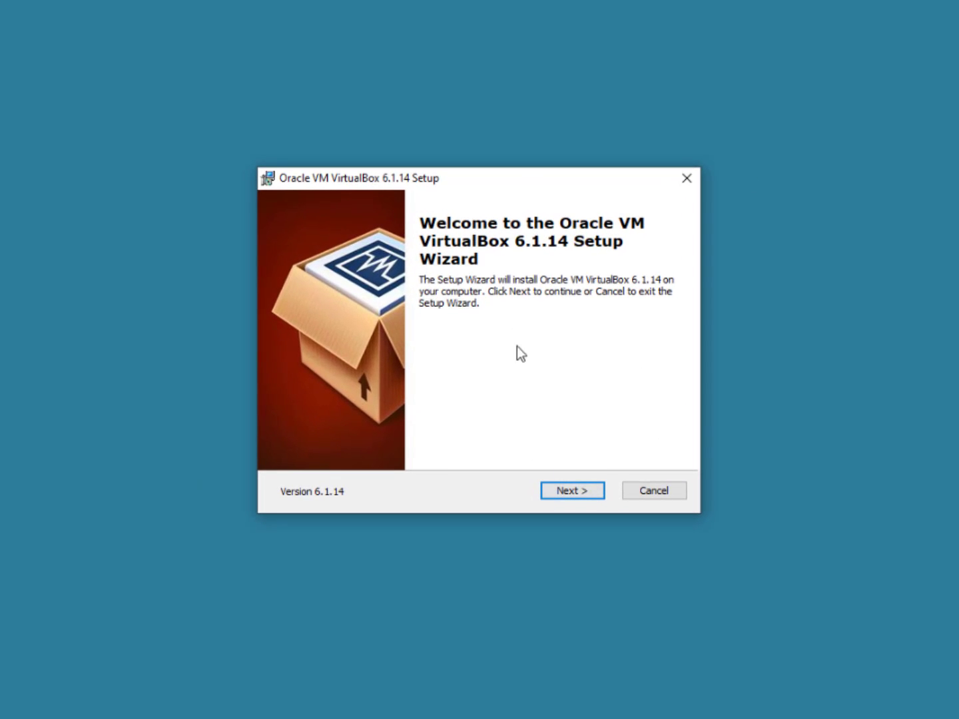
pyautogui.click(575, 490)
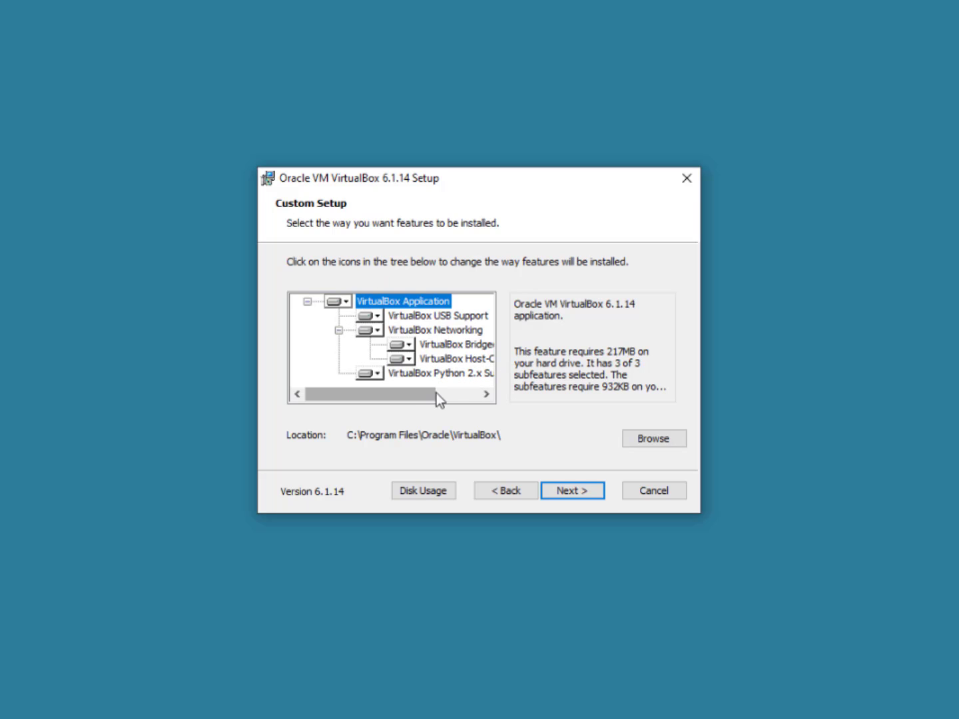
pyautogui.moveTo(416, 400); pyautogui.dragTo(396, 400)
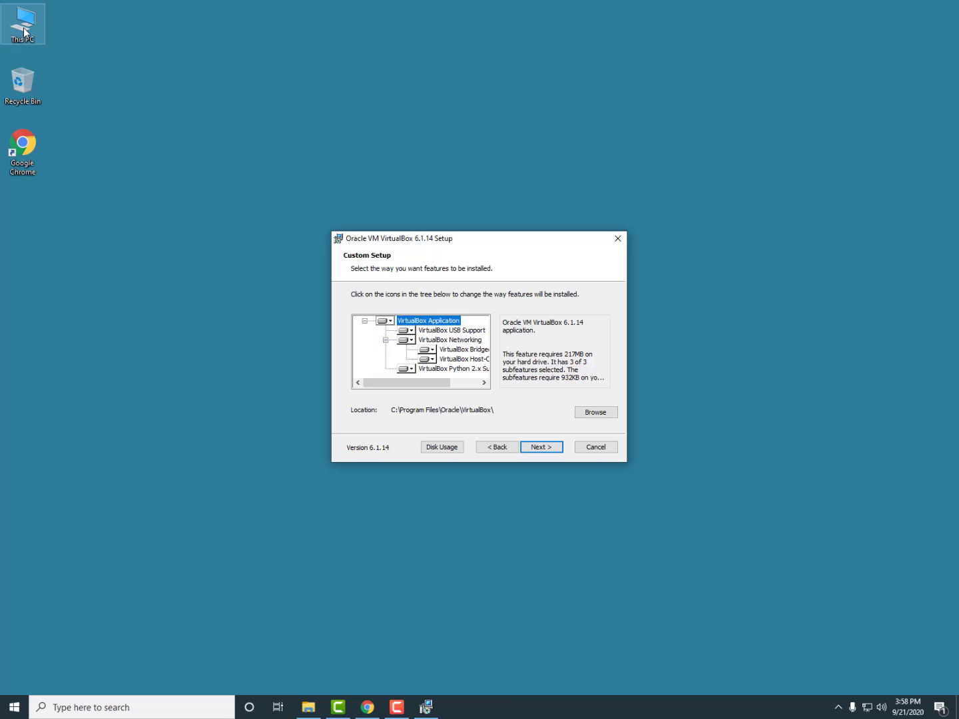
# - Review the computer's network adapters in Device Manager within Computer Management, then minimize that window
pyautogui.rightClick(24, 32)
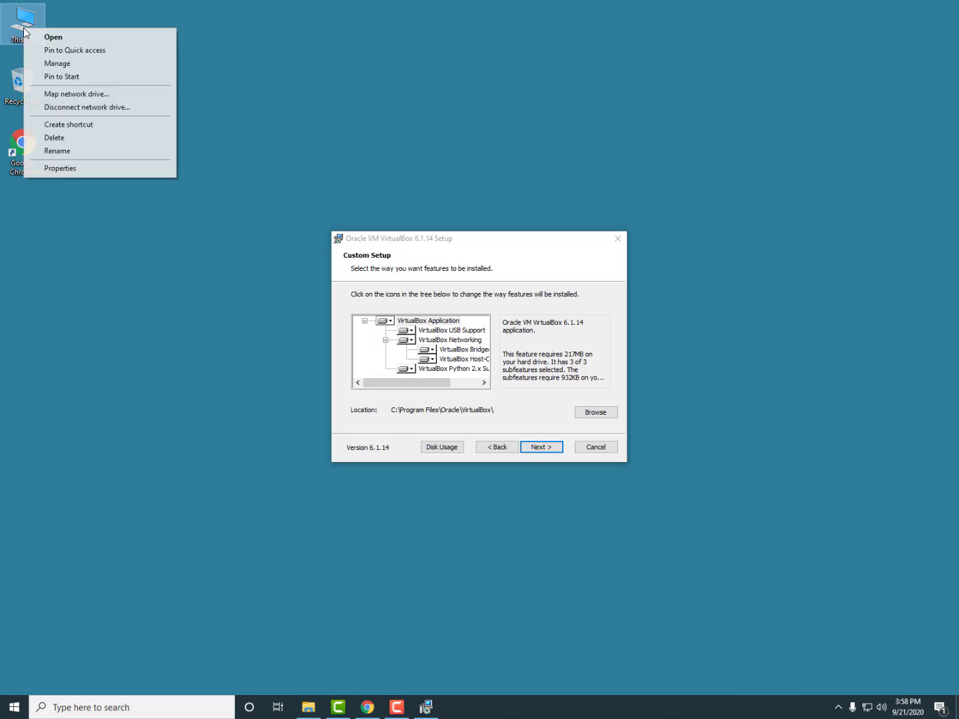
pyautogui.click(66, 65)
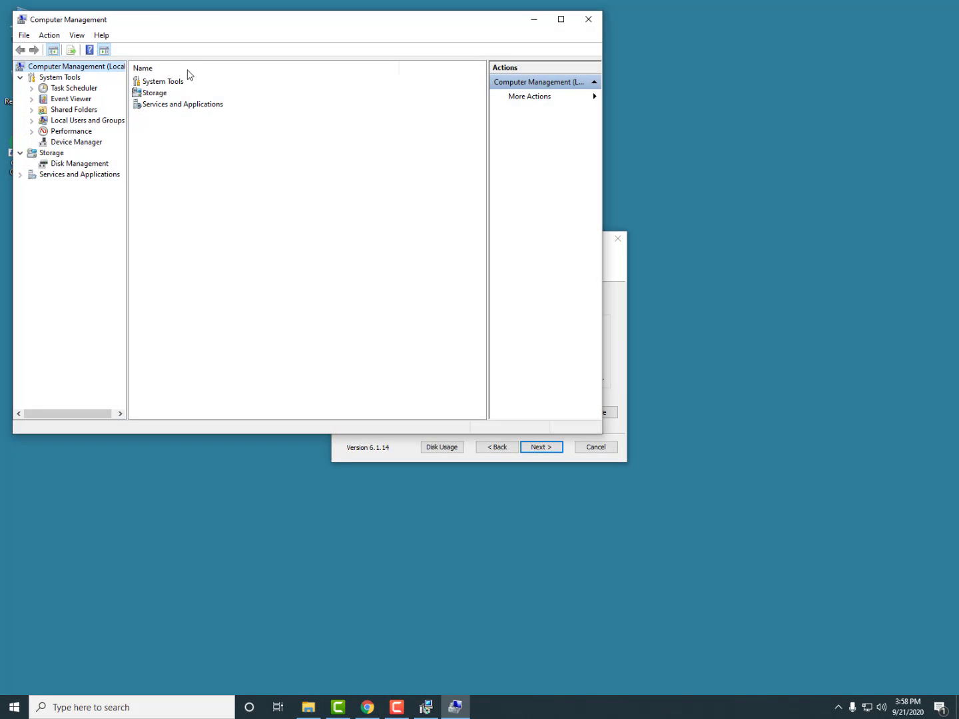
pyautogui.moveTo(189, 30); pyautogui.dragTo(272, 103)
pyautogui.click(171, 201)
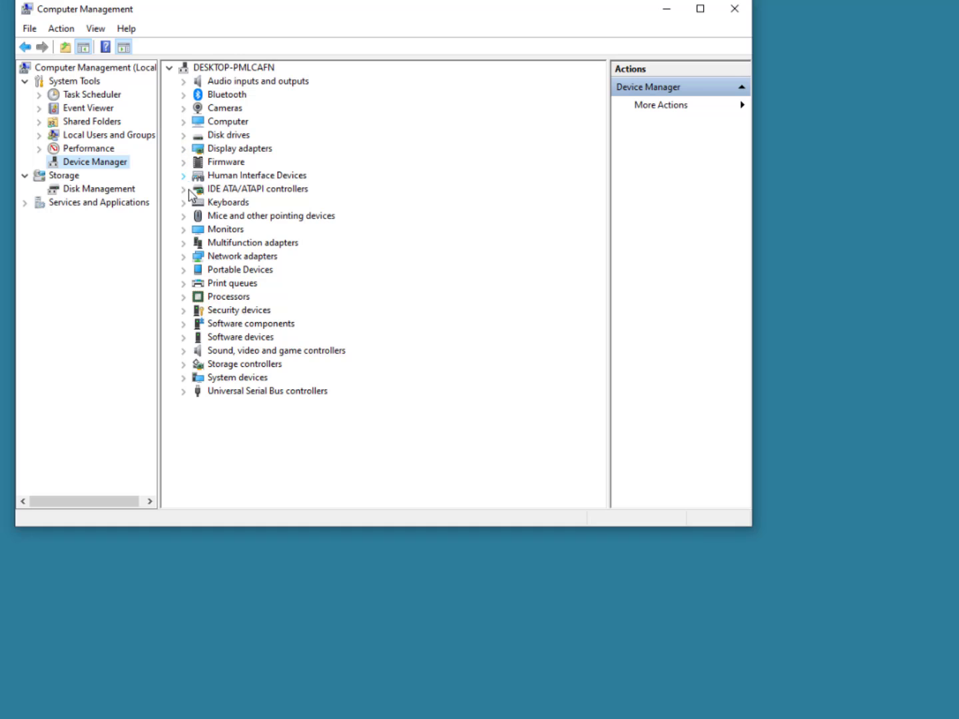
pyautogui.click(184, 257)
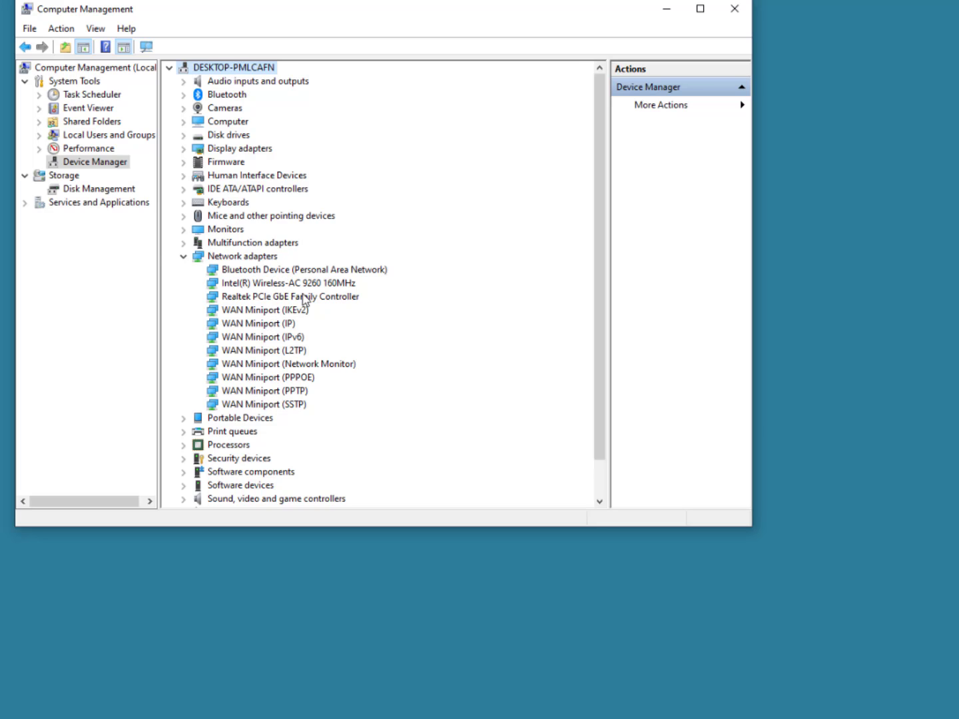
pyautogui.moveTo(504, 20); pyautogui.dragTo(503, 22)
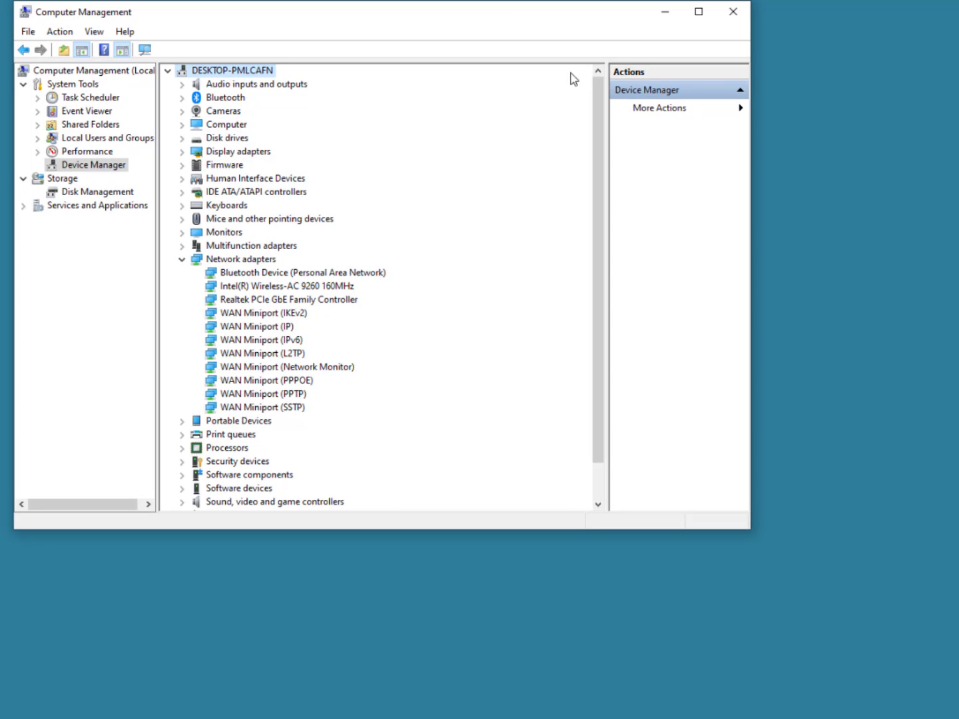
pyautogui.click(665, 15)
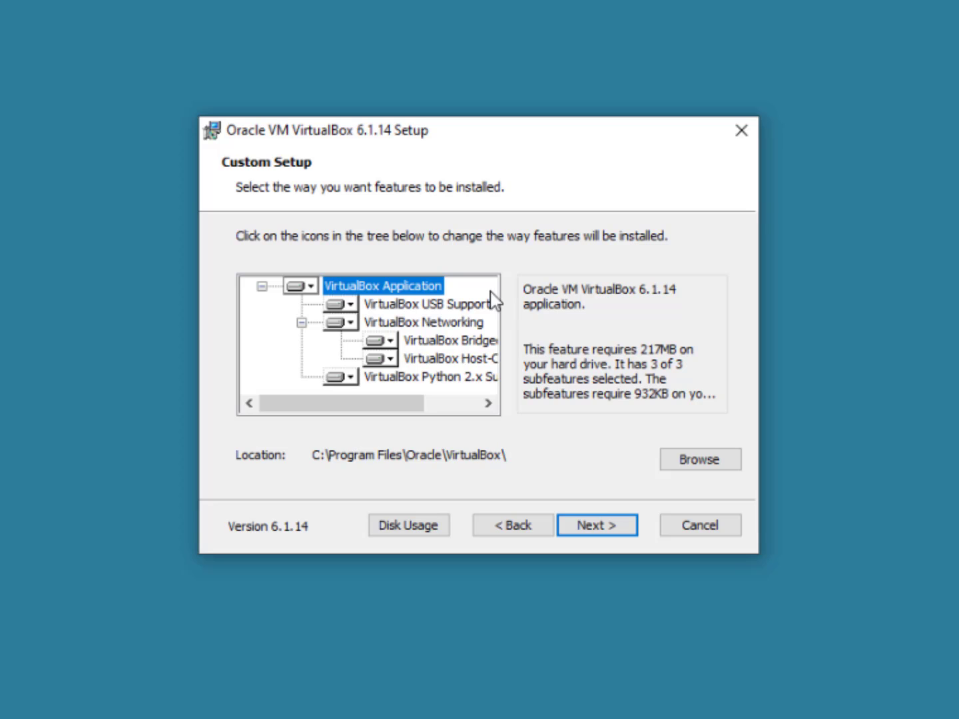
# - Keep the default features, location, shortcuts and file associations, and accept the temporary network disconnection
pyautogui.click(595, 526)
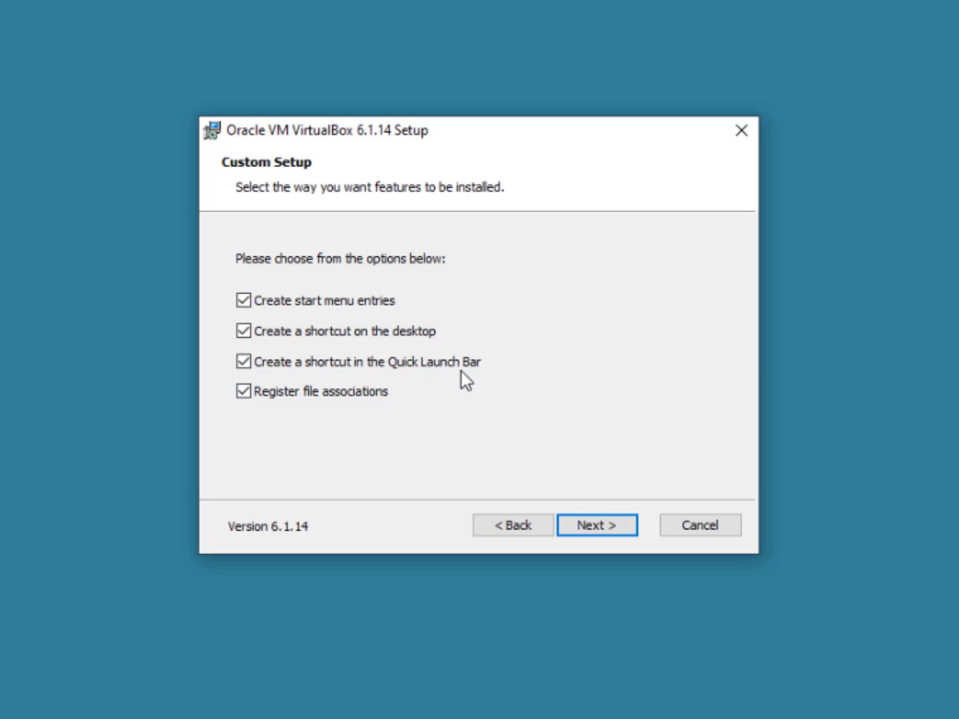
pyautogui.click(613, 529)
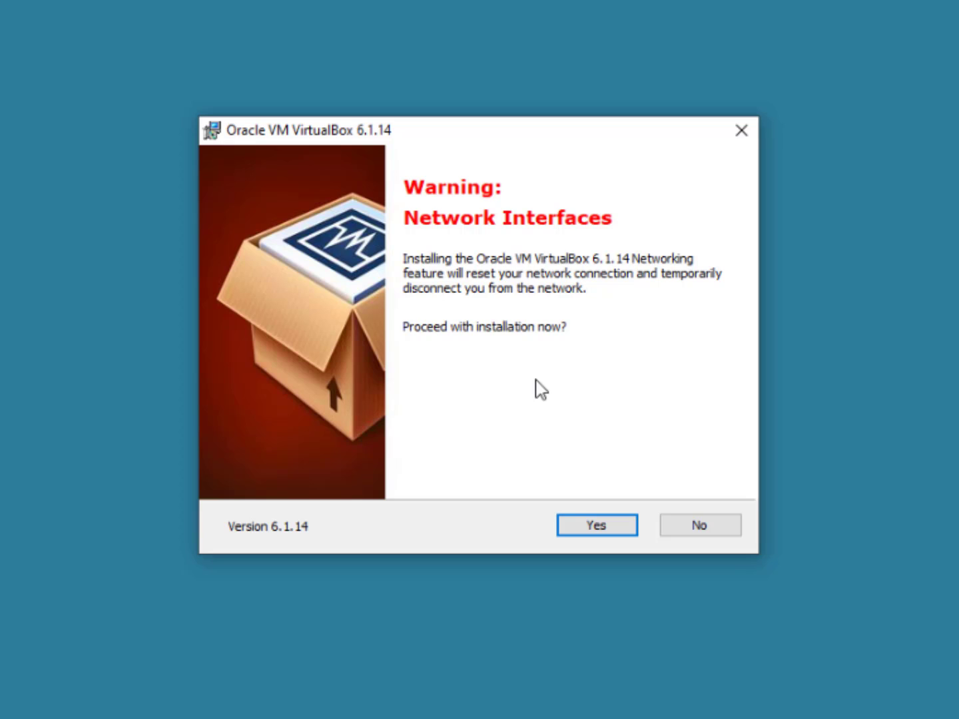
pyautogui.click(597, 526)
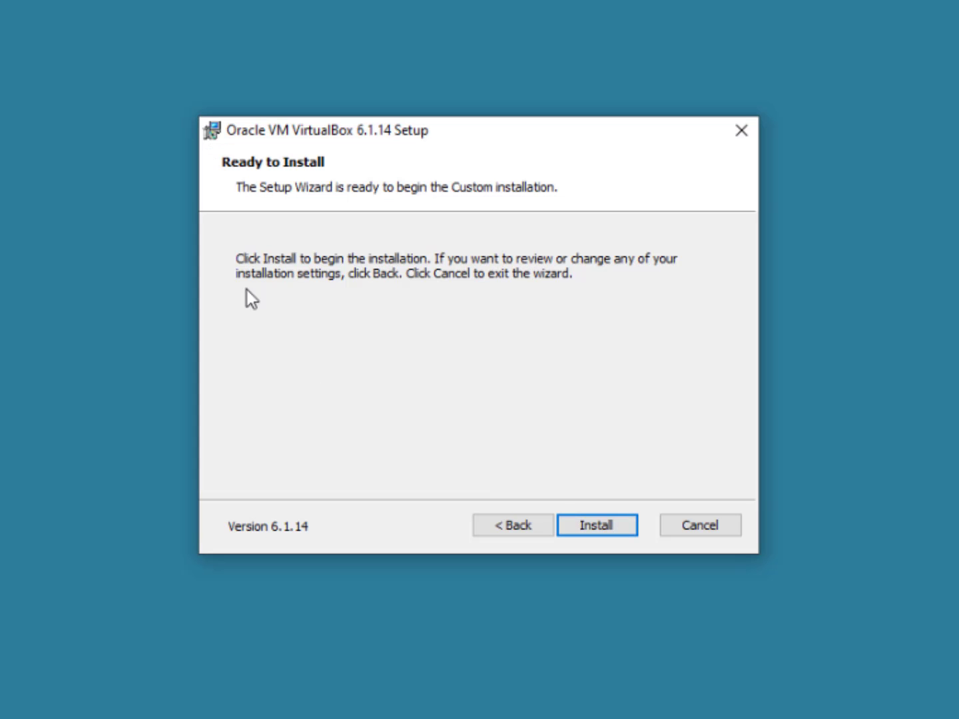
# - Install VirtualBox 6.1.14 with Oracle Corporation's Universal Serial Bus device software, and finish setup with VirtualBox set to start
pyautogui.click(603, 526)
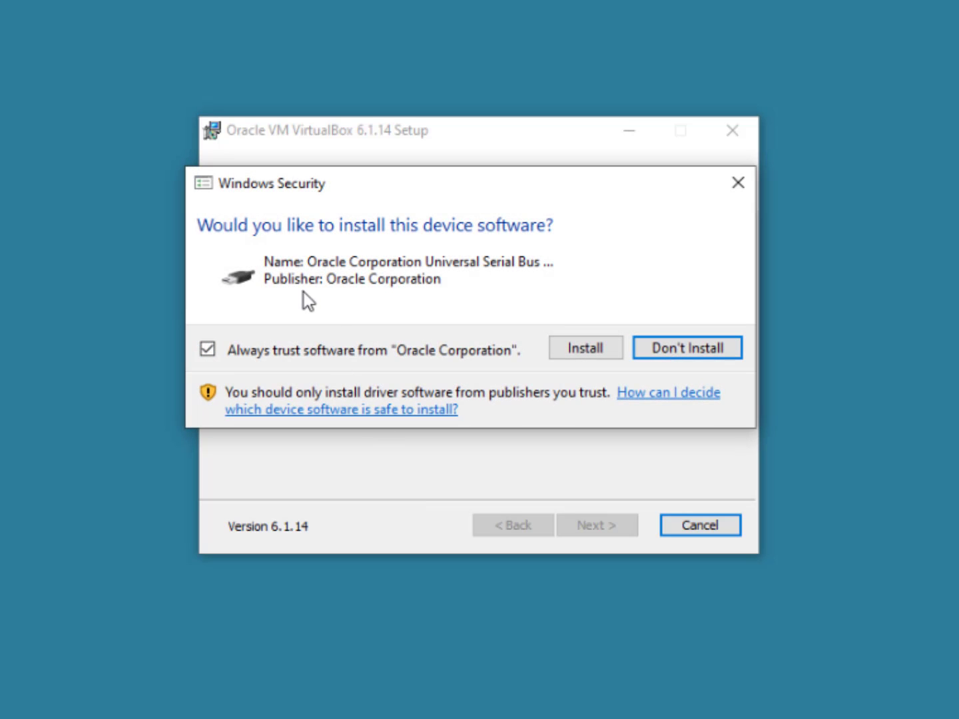
pyautogui.click(578, 353)
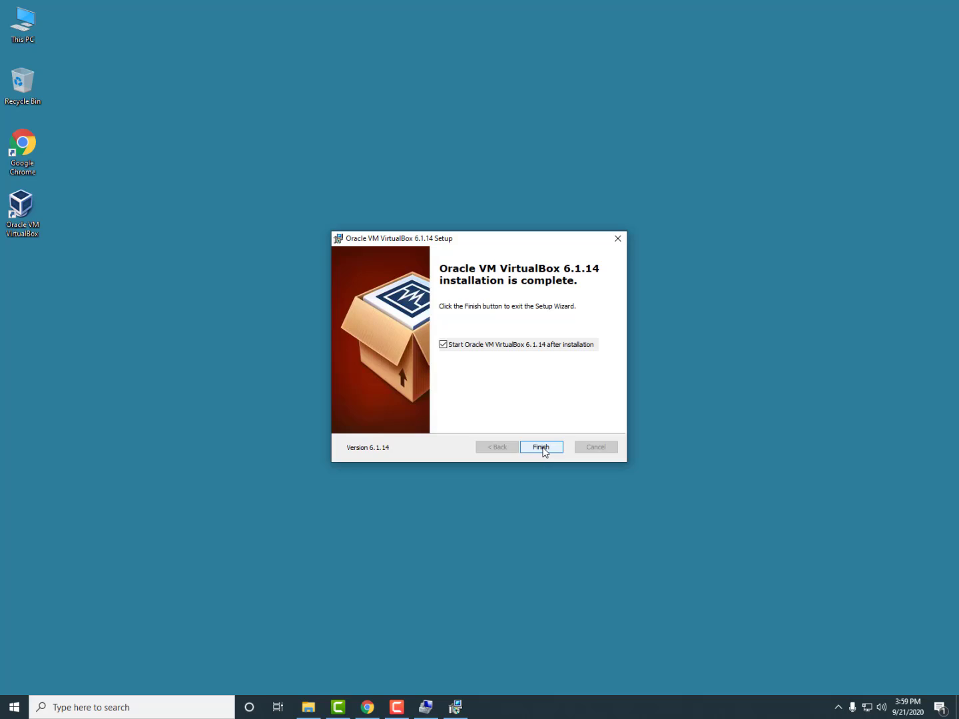
pyautogui.click(542, 448)
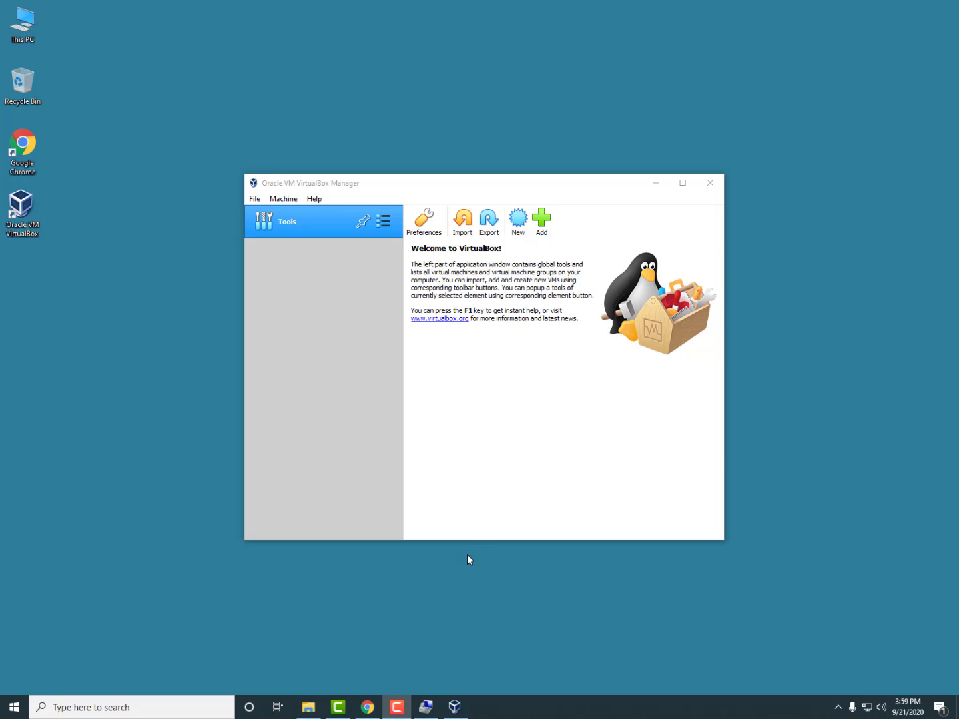
# - Check the Device Manager network adapters for the VirtualBox Host-Only Ethernet Adapter, and return to VirtualBox Manager
pyautogui.click(426, 706)
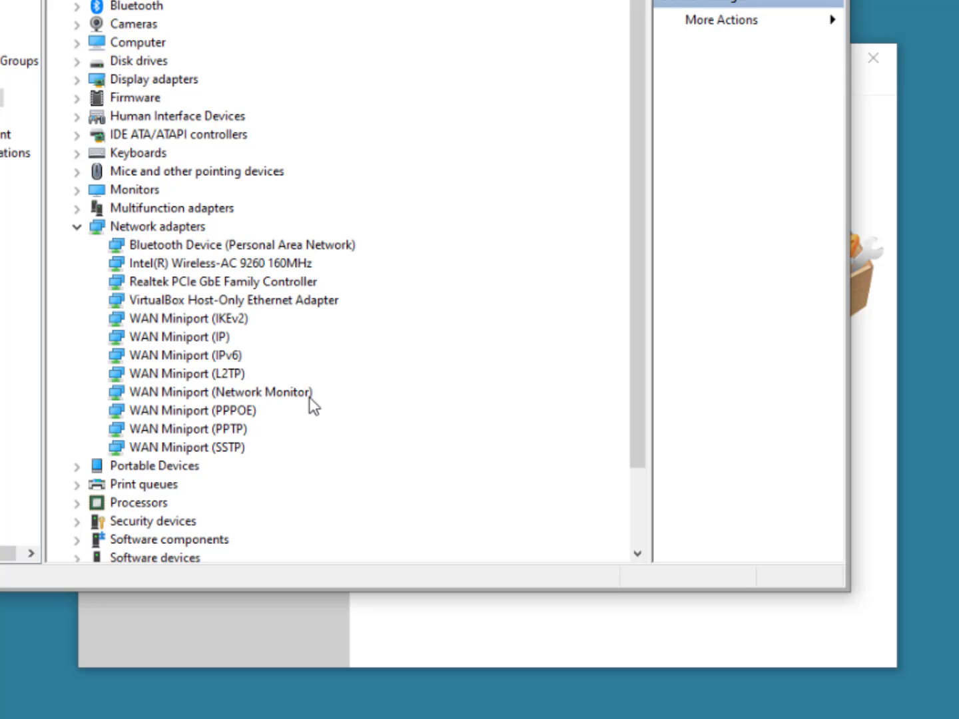
pyautogui.click(145, 305)
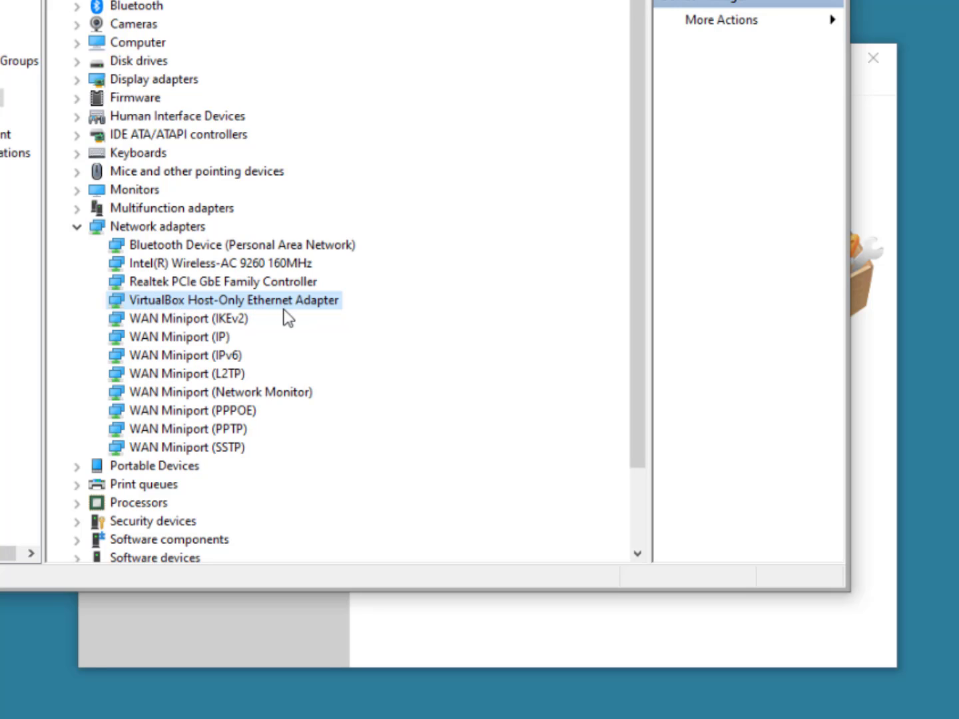
pyautogui.click(826, 0)
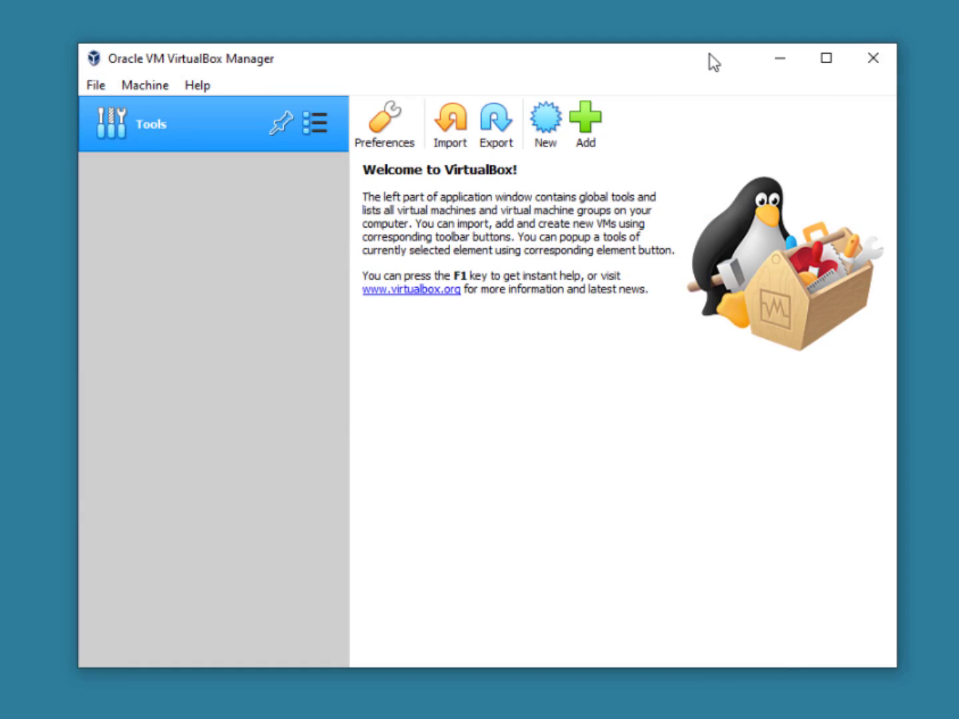